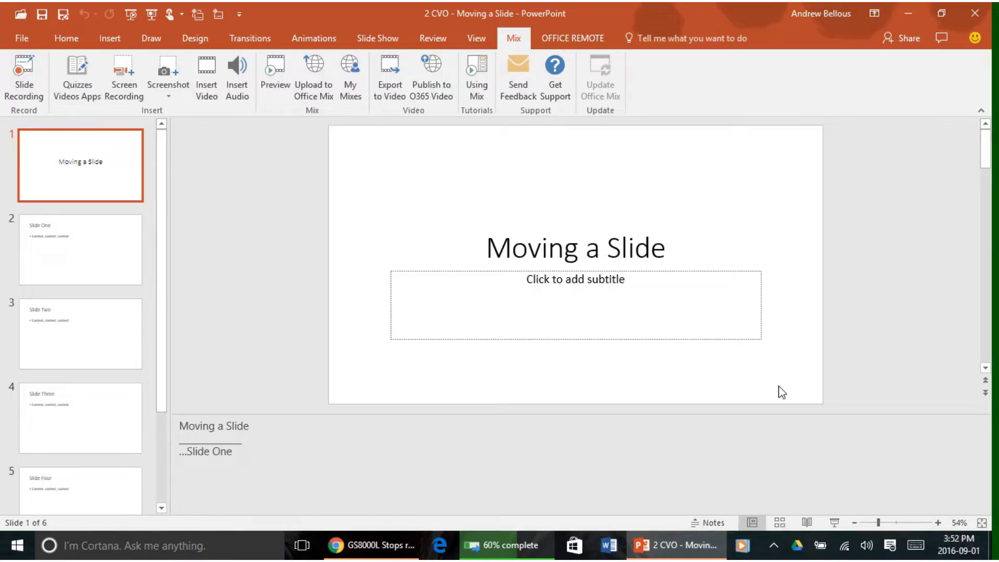
# - Review Slide One through Slide Five and check the next-slide cue at the end of each slide's notes
pyautogui.click(112, 278)
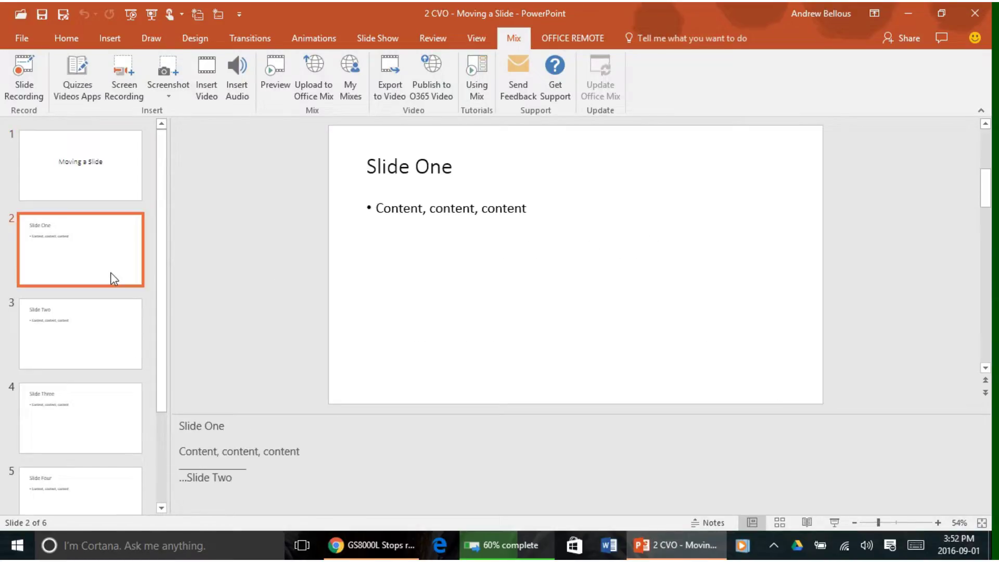
pyautogui.press('Down')
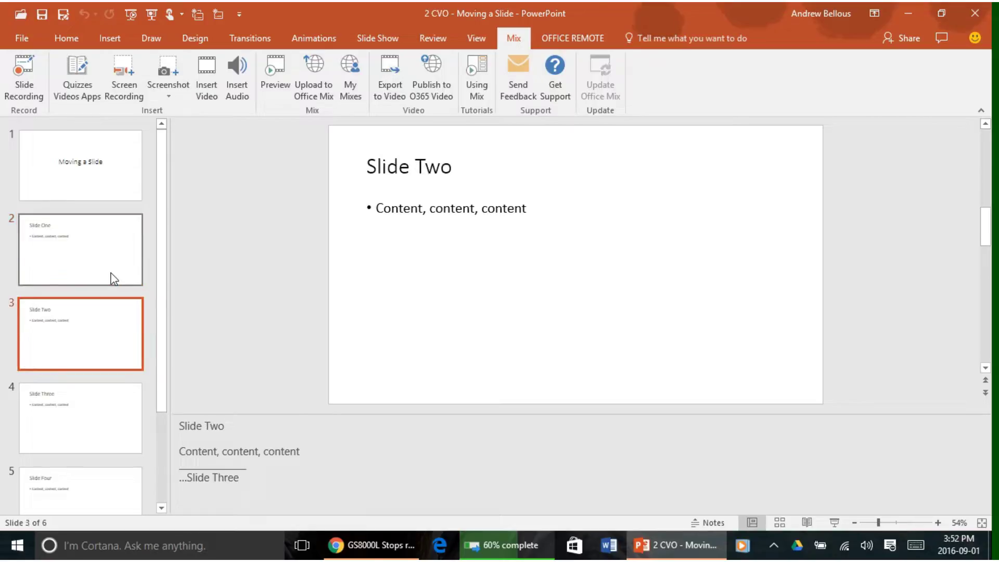
pyautogui.press('Down')
pyautogui.press('Down')
pyautogui.press('Down')
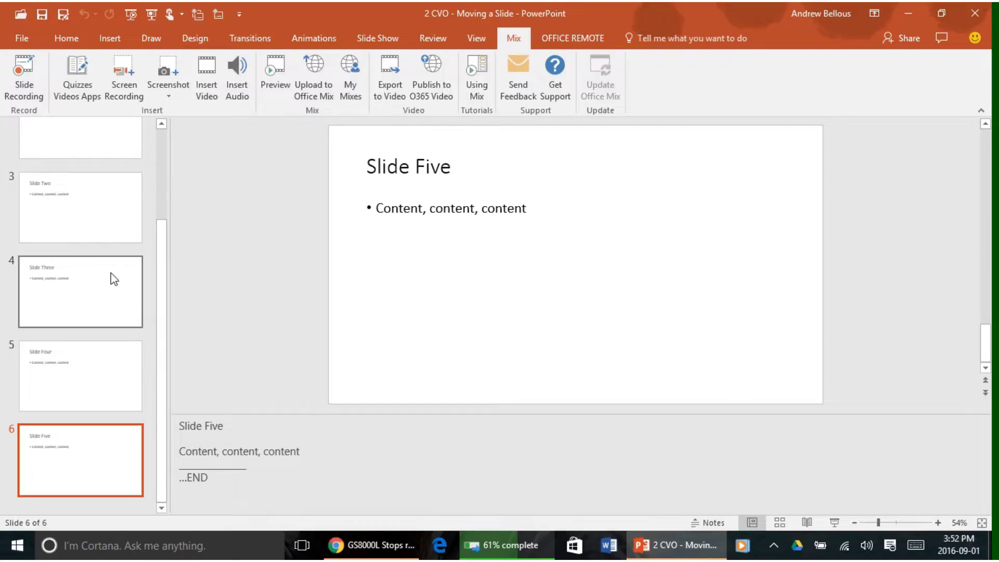
pyautogui.press('Up')
pyautogui.press('Up')
pyautogui.press('Up')
pyautogui.press('Up')
pyautogui.press('Up')
pyautogui.press('Down')
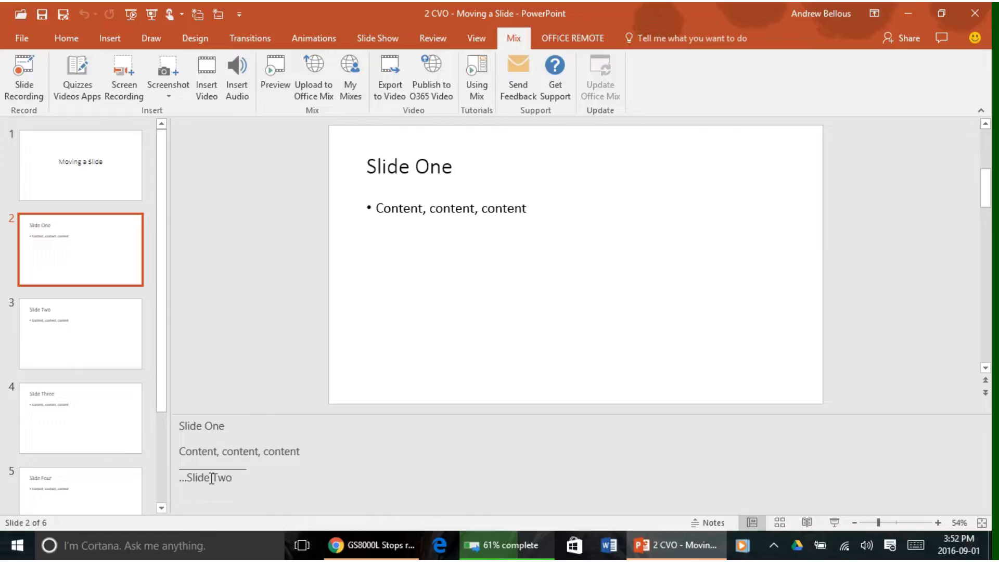
pyautogui.press('Down')
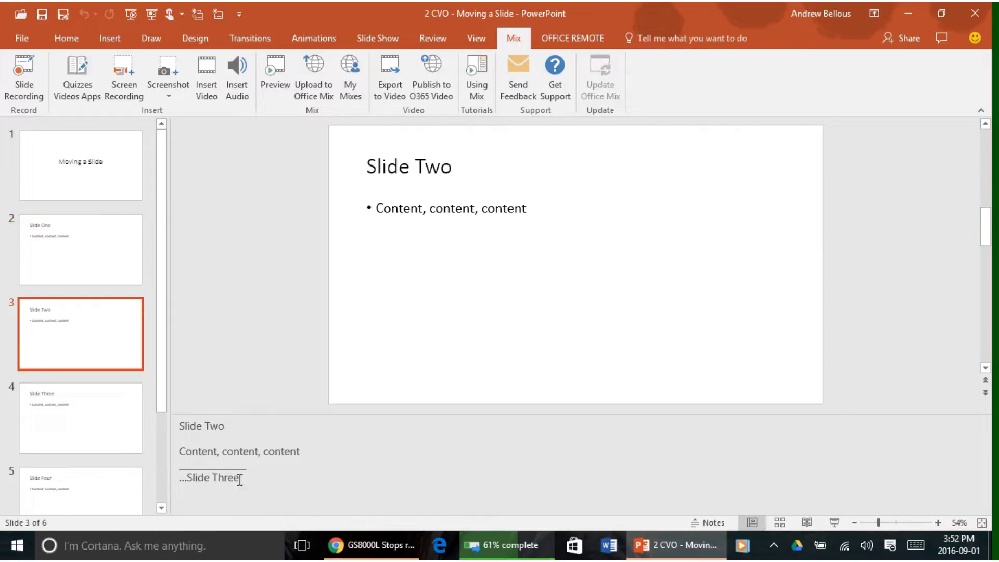
pyautogui.press('Down')
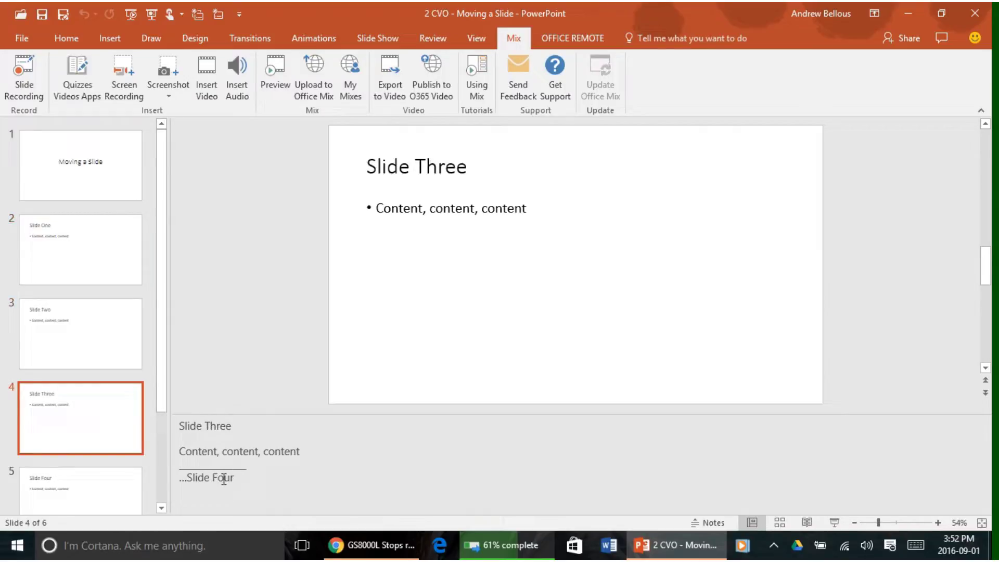
pyautogui.press('Down')
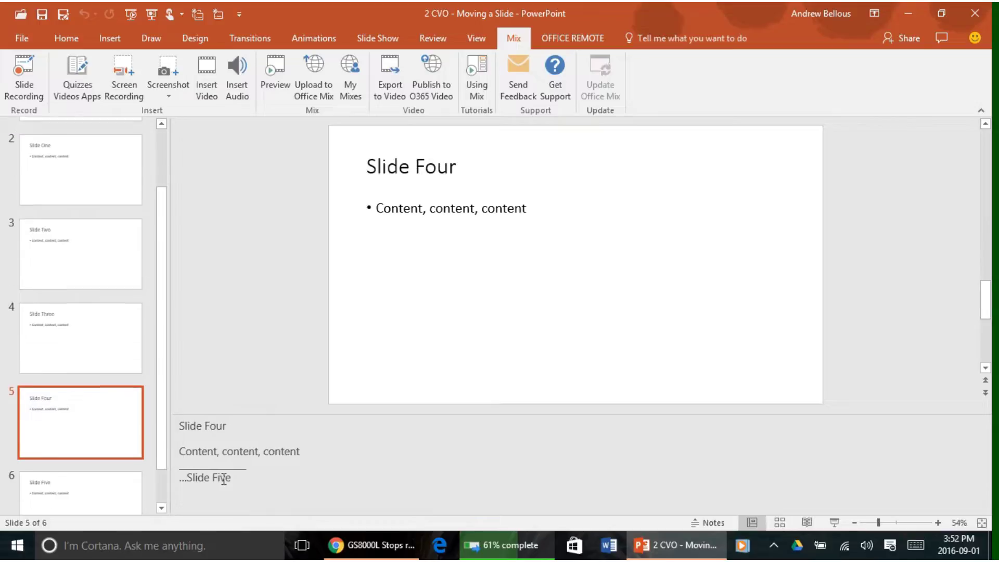
pyautogui.press('Down')
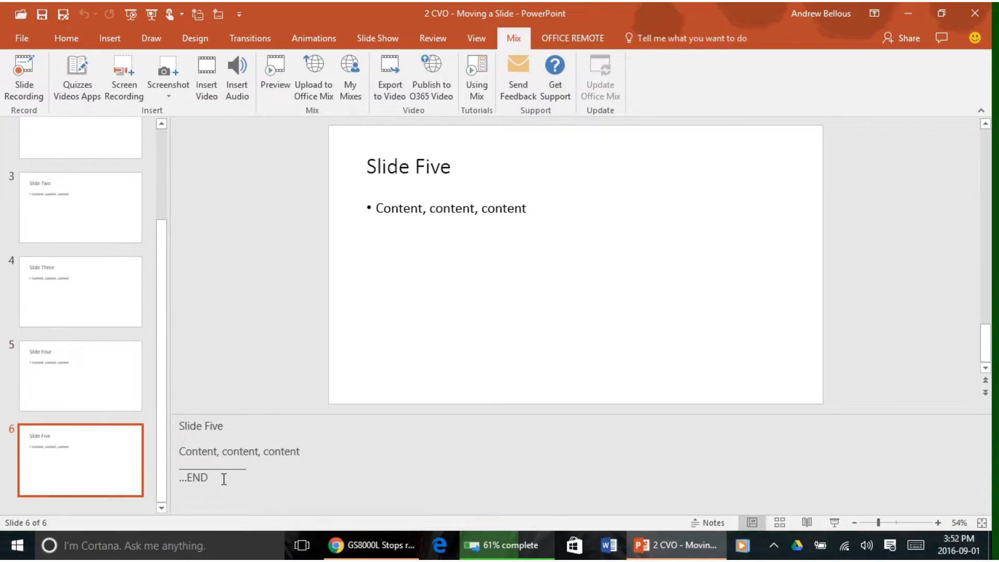
# - Move Slide Four so that it directly follows Slide One
pyautogui.press('Up')
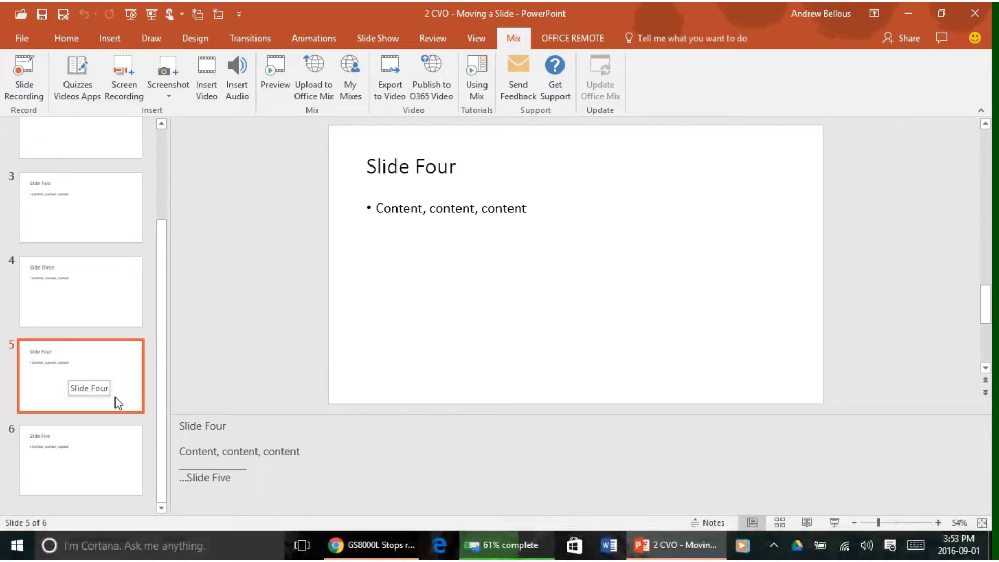
pyautogui.moveTo(117, 404); pyautogui.dragTo(116, 155)
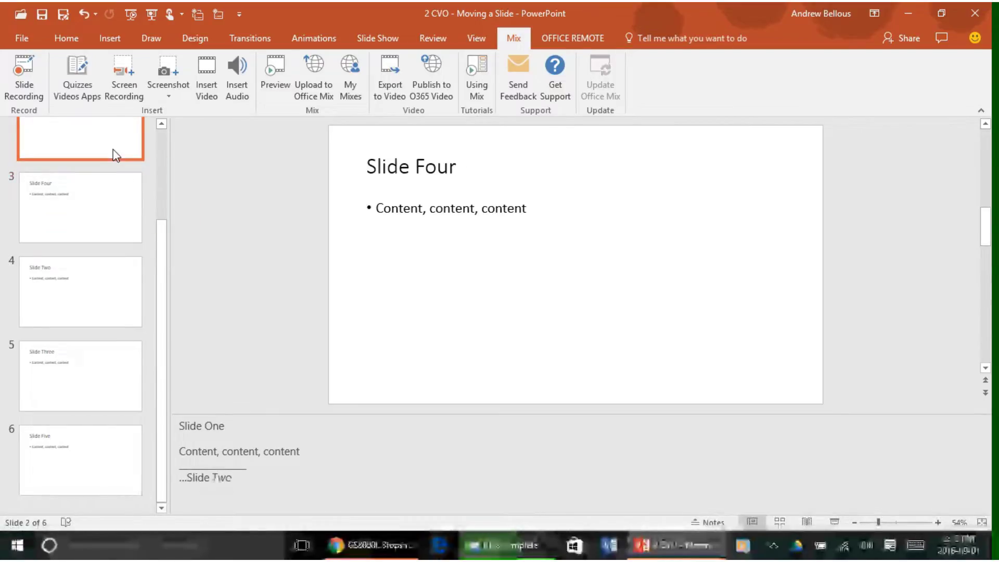
# - Go through the reordered slides from start to end and examine the cue line in each slide's notes
pyautogui.press('Down')
pyautogui.press('Down')
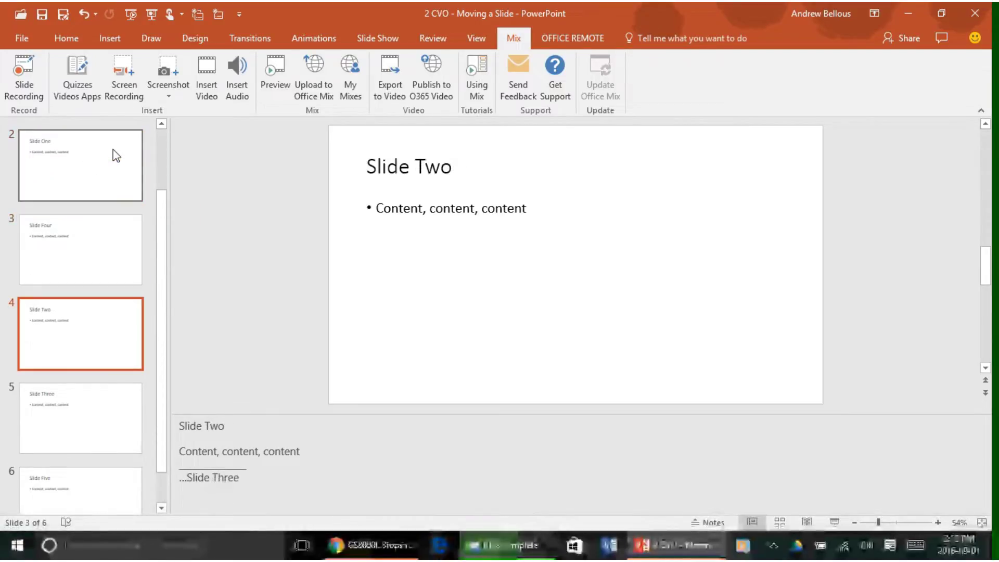
pyautogui.press('Down')
pyautogui.press('Down')
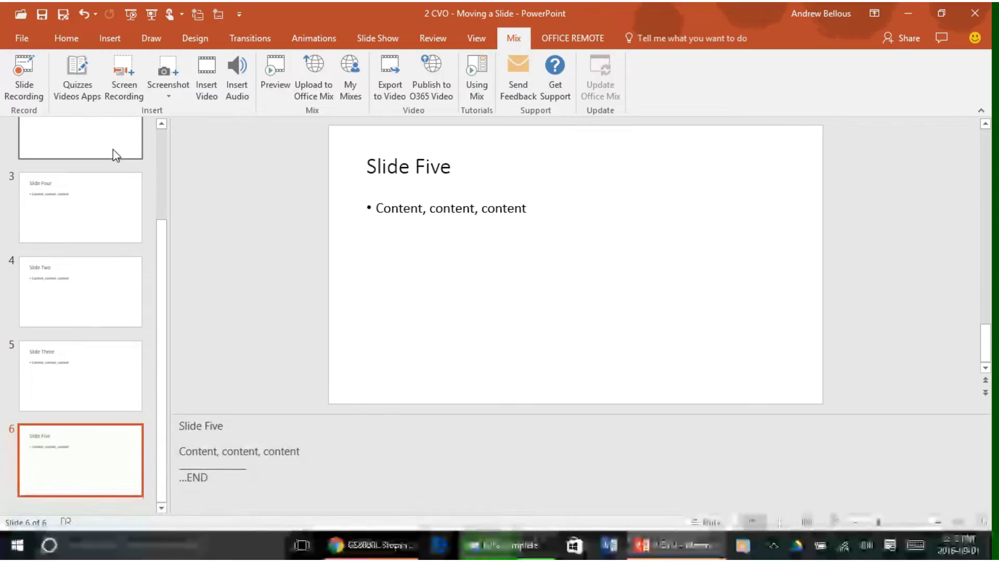
pyautogui.press('Up')
pyautogui.press('Up')
pyautogui.press('Up')
pyautogui.press('Up')
pyautogui.press('Up')
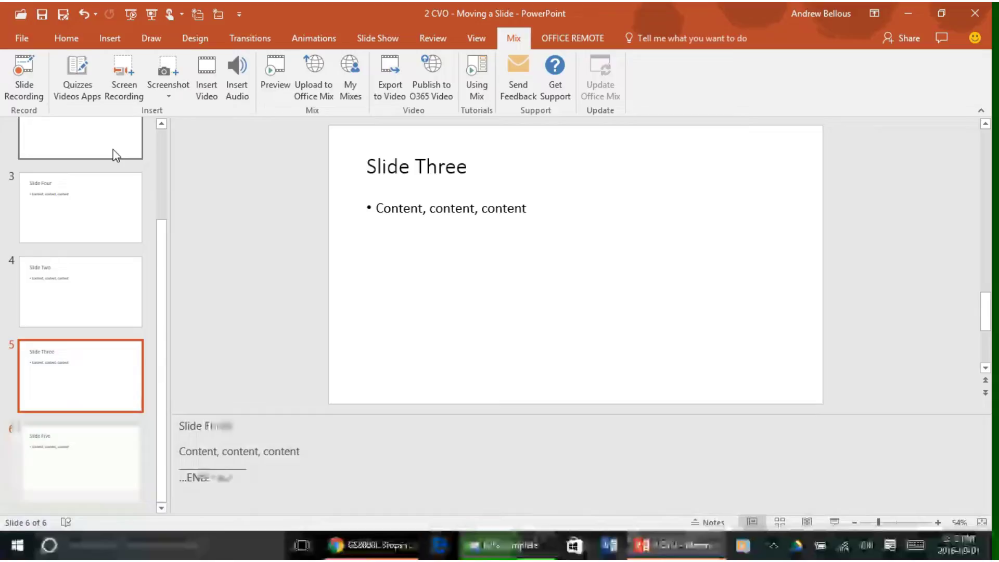
pyautogui.press('Down')
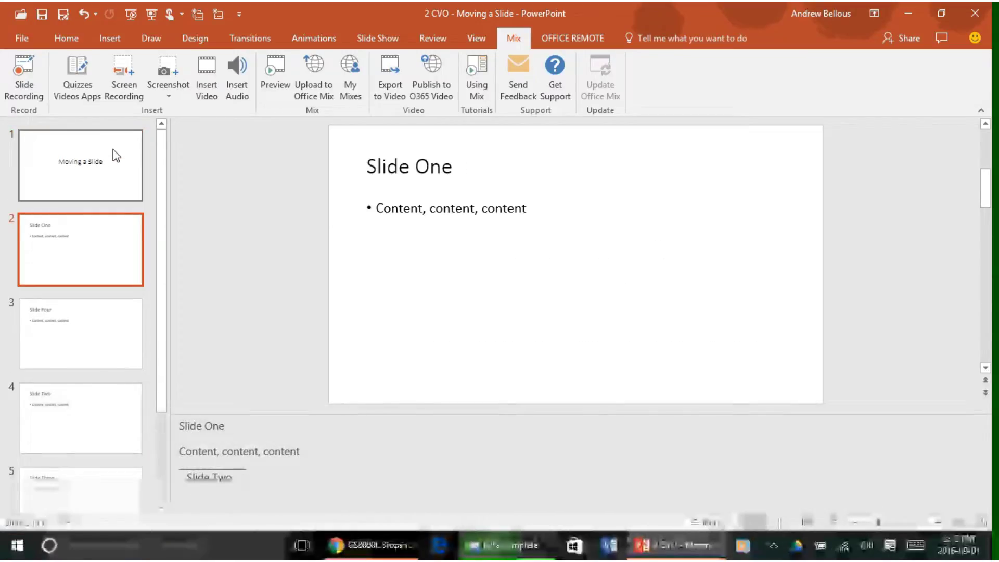
pyautogui.press('Down')
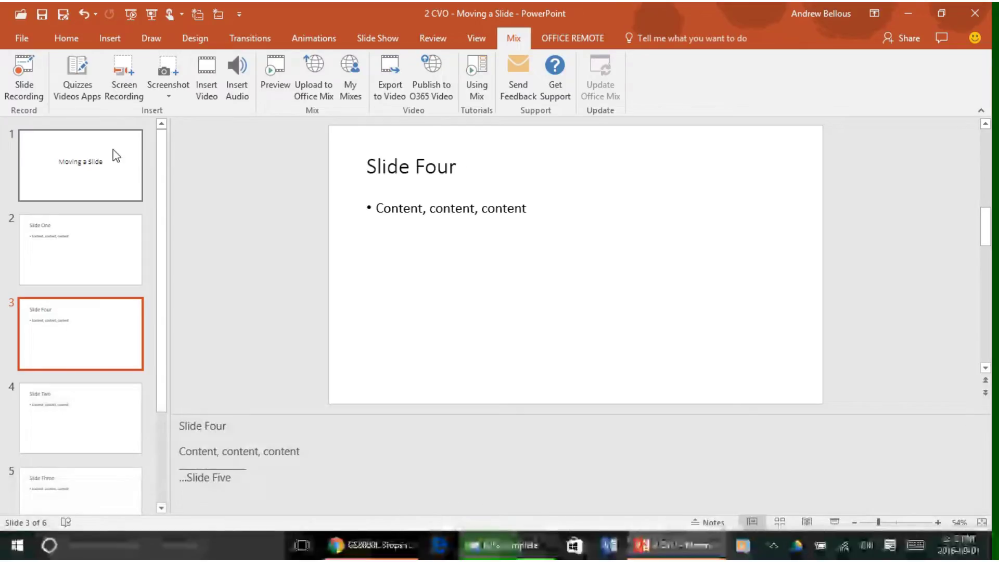
pyautogui.press('Down')
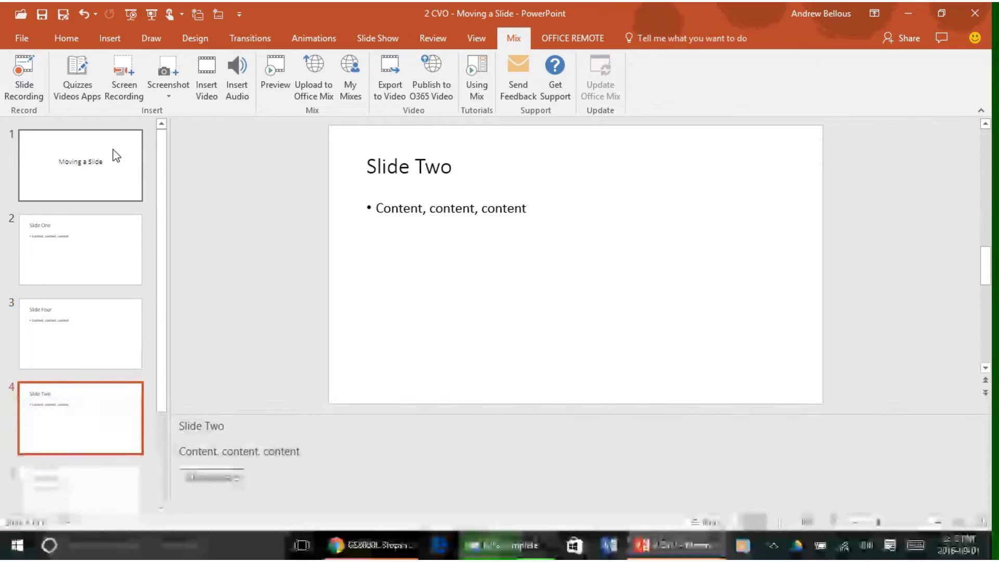
pyautogui.press('Down')
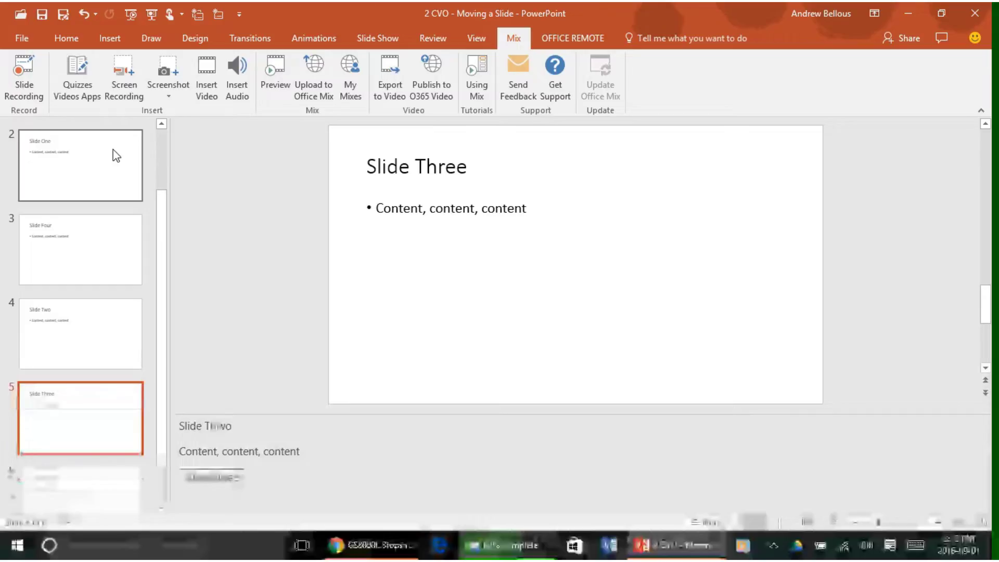
pyautogui.press('Down')
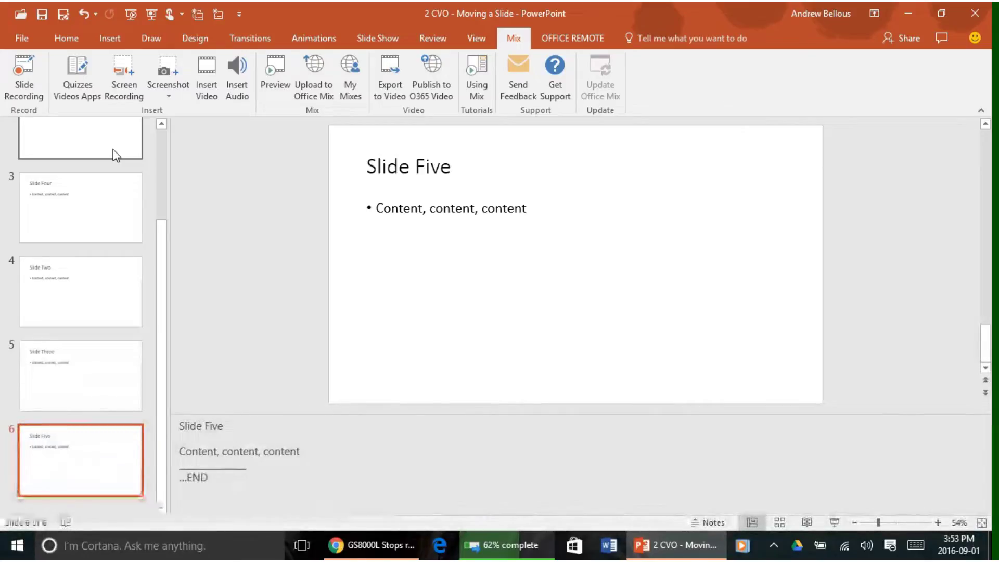
# - Compare the notes cues of Slide Four, Slide Two and Slide Three with the slide that actually follows each one
pyautogui.press('Up')
pyautogui.press('Up')
pyautogui.press('Up')
pyautogui.press('Up')
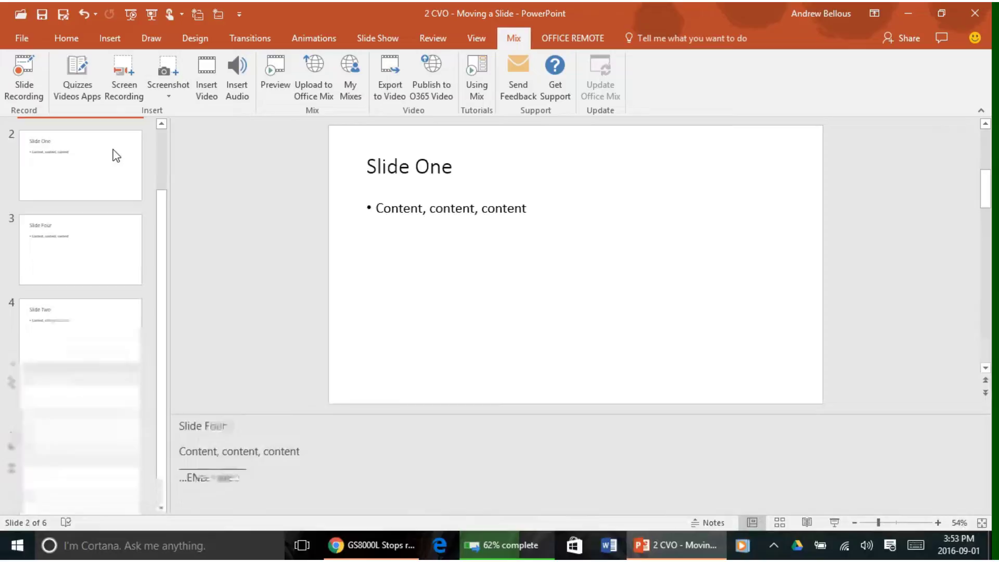
pyautogui.press('Up')
pyautogui.press('Down')
pyautogui.press('Down')
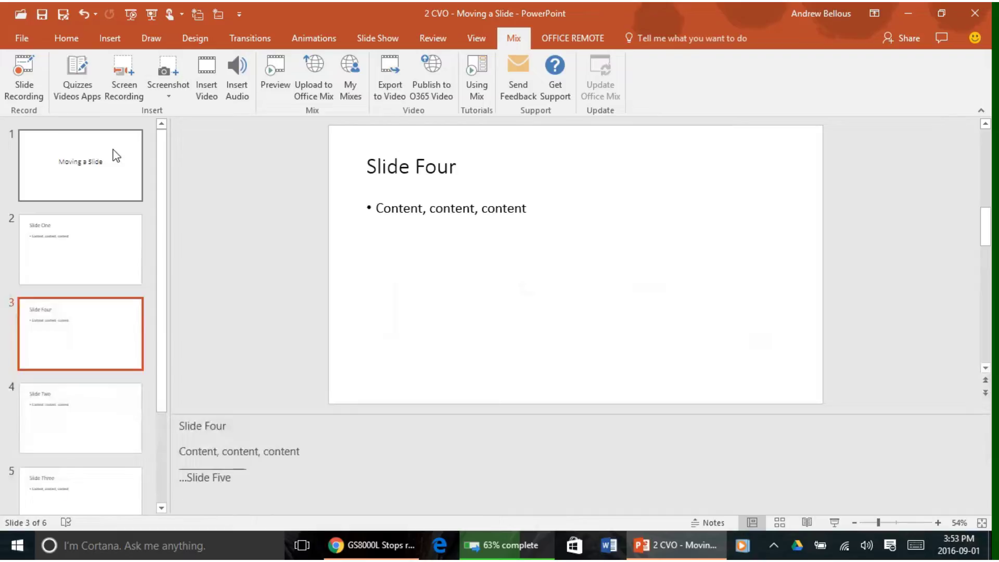
pyautogui.hotkey('ctrl', 'Down')
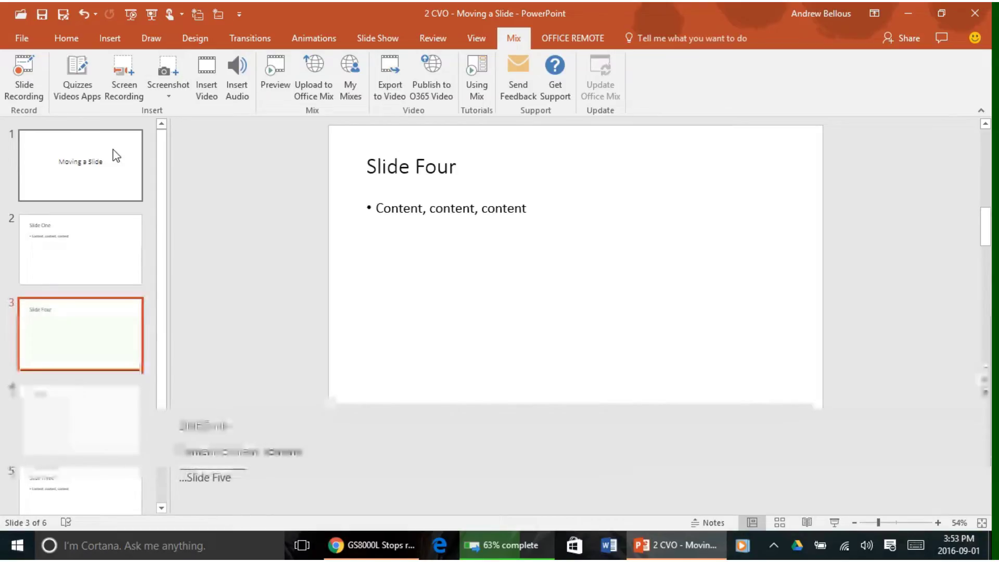
pyautogui.press('Up')
pyautogui.press('Down')
pyautogui.press('Down')
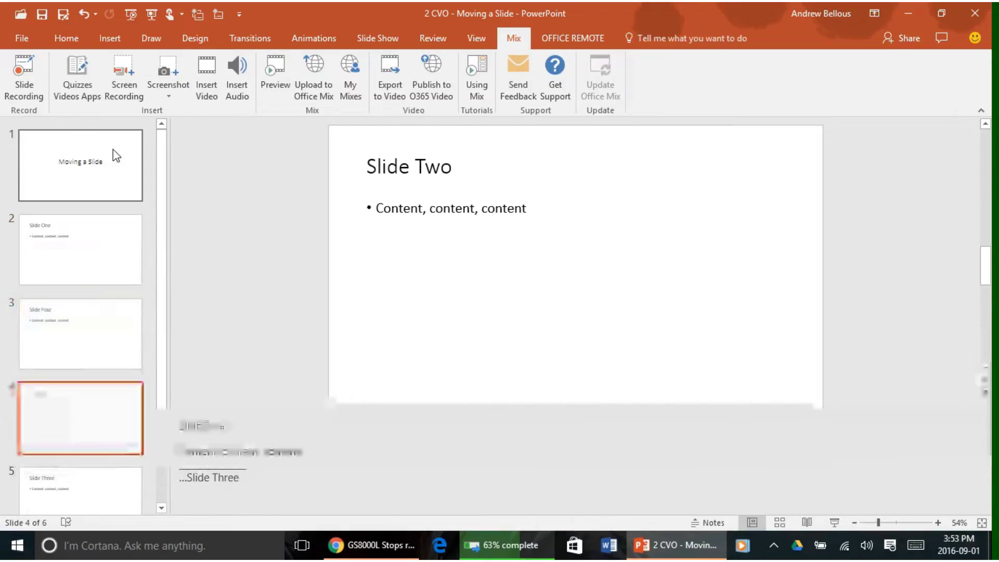
pyautogui.press('Up')
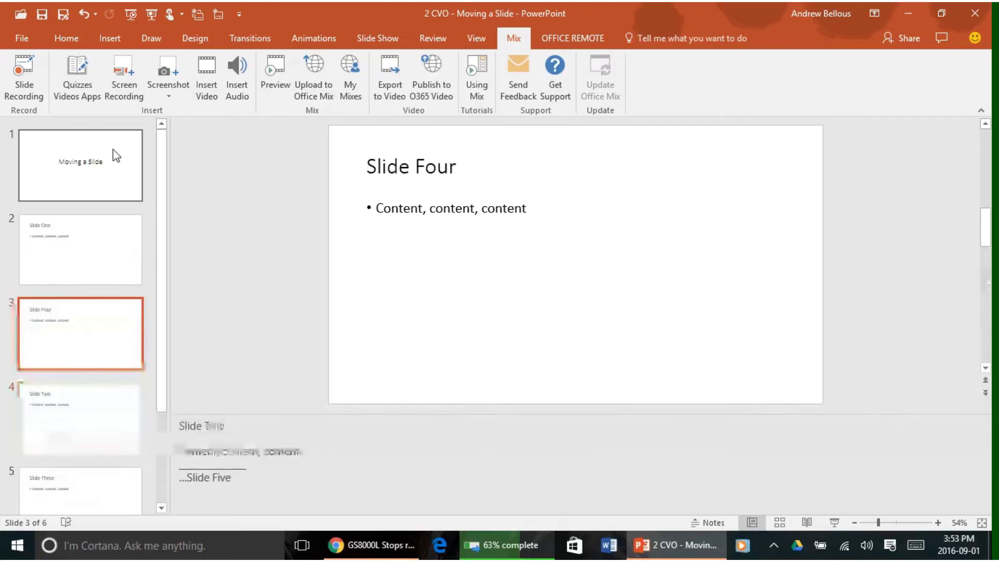
pyautogui.press('Down')
pyautogui.press('Down')
pyautogui.press('Down')
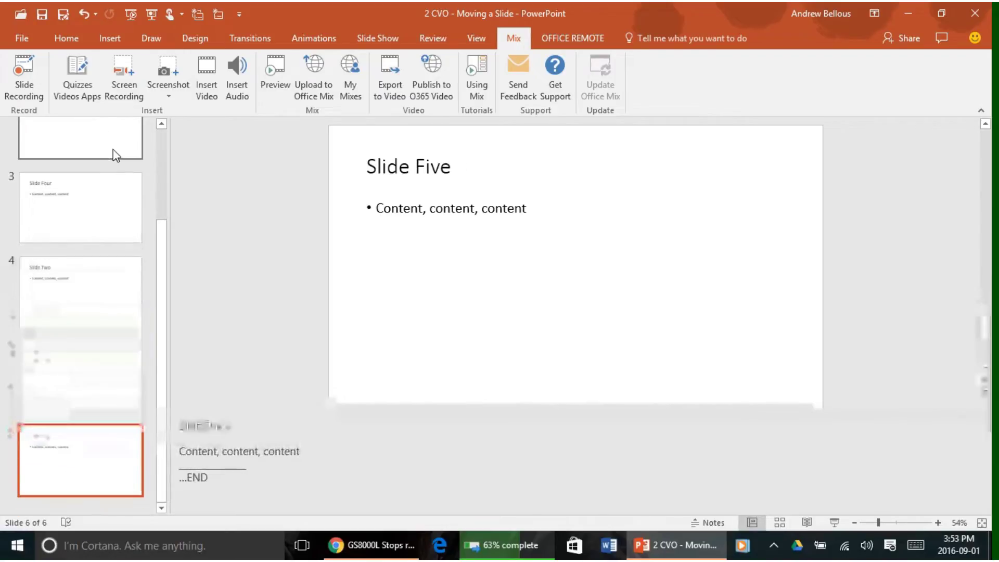
pyautogui.press('Up')
pyautogui.press('Down')
pyautogui.press('Up')
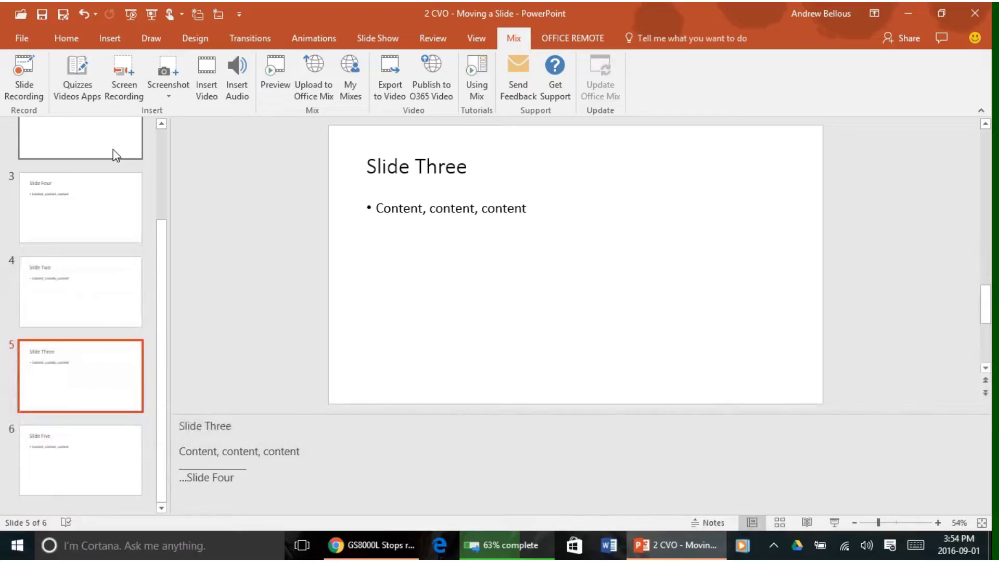
pyautogui.press('Down')
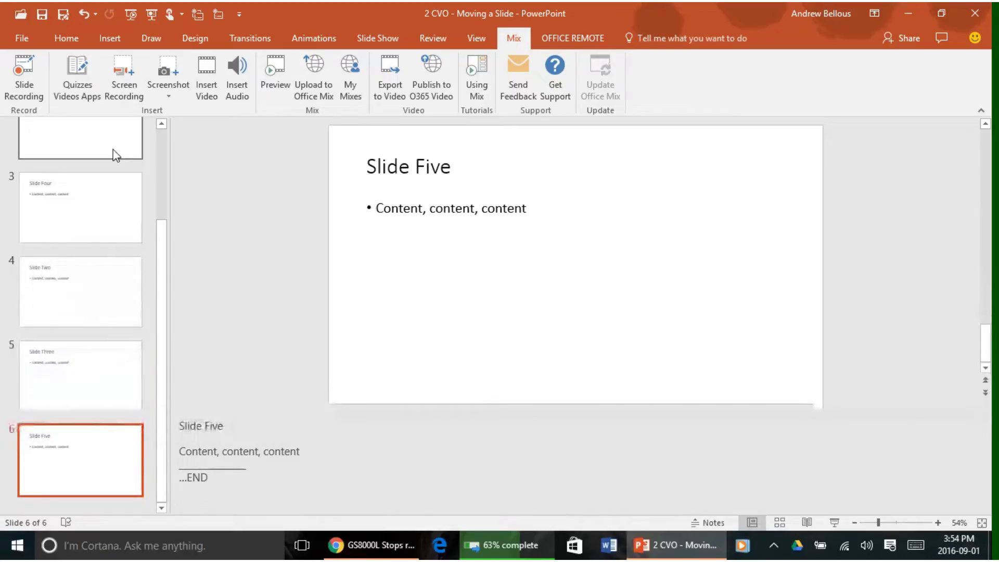
# - Copy the heading "Slide Five" from that slide's notes and paste it over the next-slide cue in Slide Three's notes
pyautogui.click(238, 425)
pyautogui.tripleClick(239, 425)
pyautogui.hotkey('ctrl', 'c')
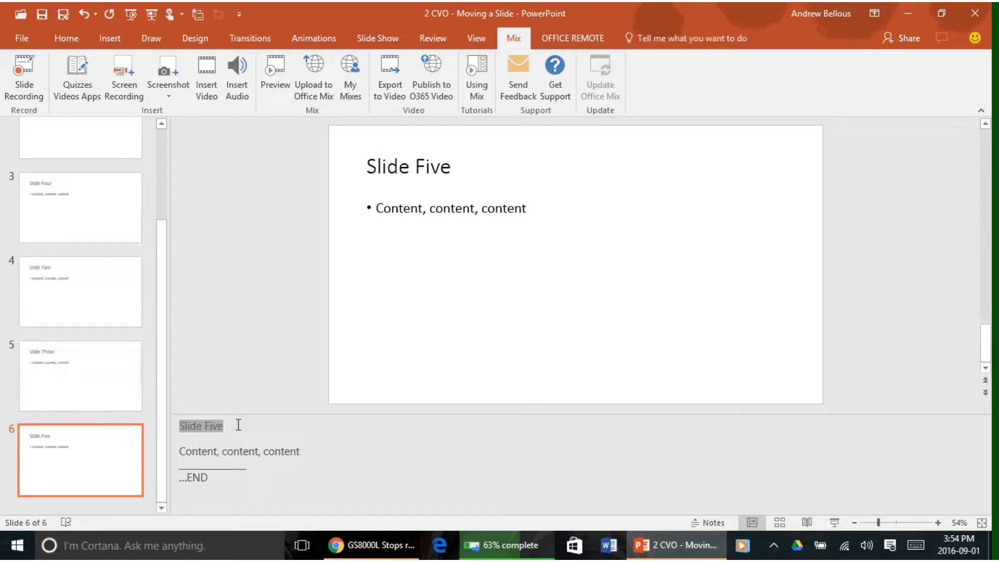
pyautogui.click(78, 380)
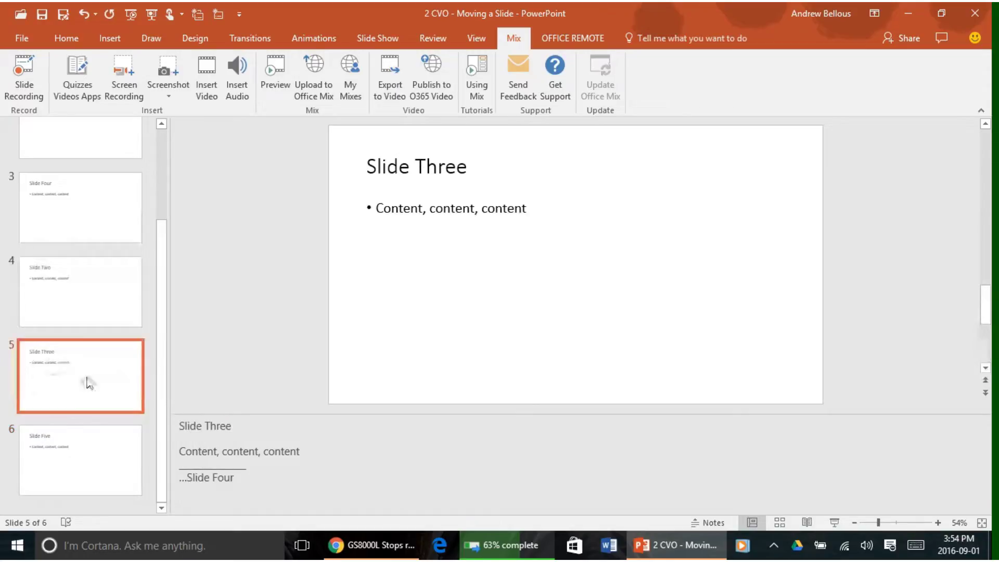
pyautogui.click(292, 495)
pyautogui.hotkey('ctrl', 'shift', 'Left')
pyautogui.hotkey('ctrl', 'shift', 'Left')
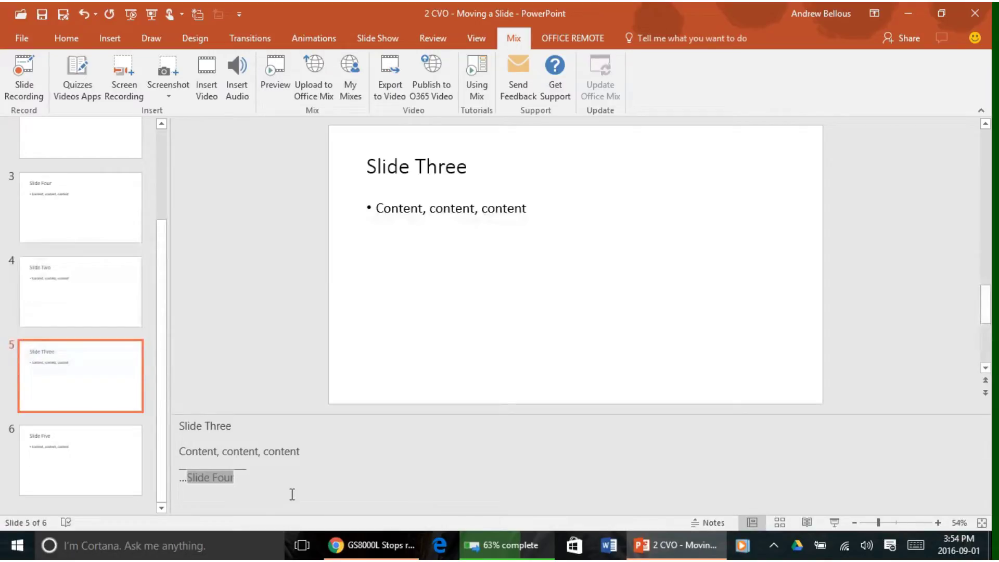
pyautogui.hotkey('ctrl', 'v')
# - Copy the heading "Slide Three" from that slide's notes and paste it over the next-slide cue in Slide Two's notes
pyautogui.press('Up')
pyautogui.press('Up')
pyautogui.press('Up')
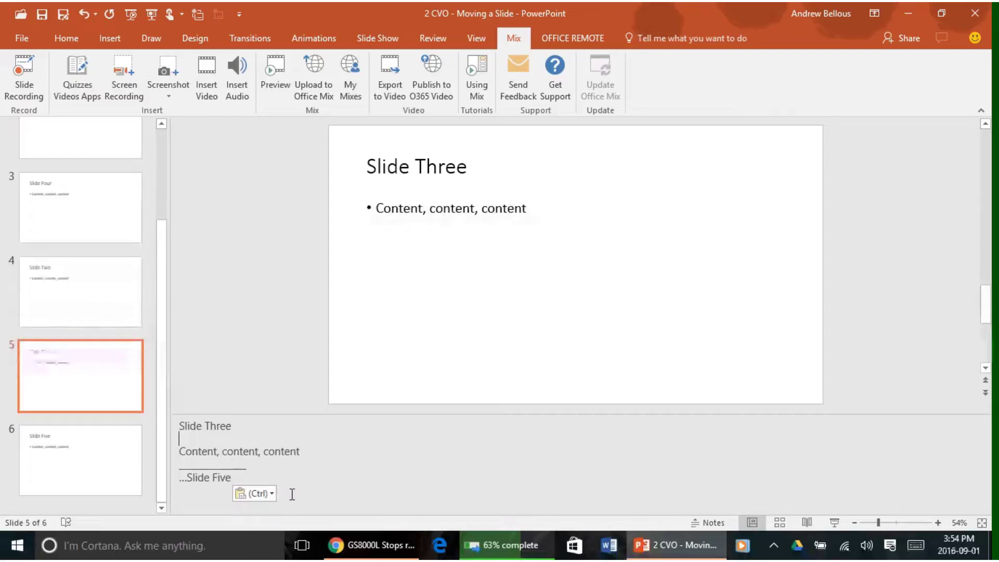
pyautogui.press('Left')
pyautogui.hotkey('ctrl', 'shift', 'Left')
pyautogui.hotkey('ctrl', 'shift', 'Left')
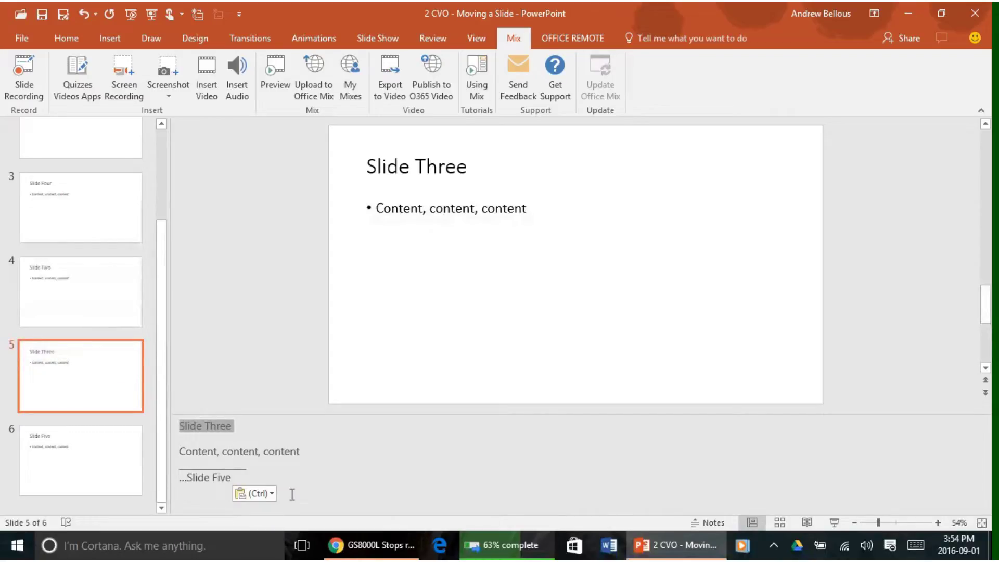
pyautogui.hotkey('ctrl', 'c')
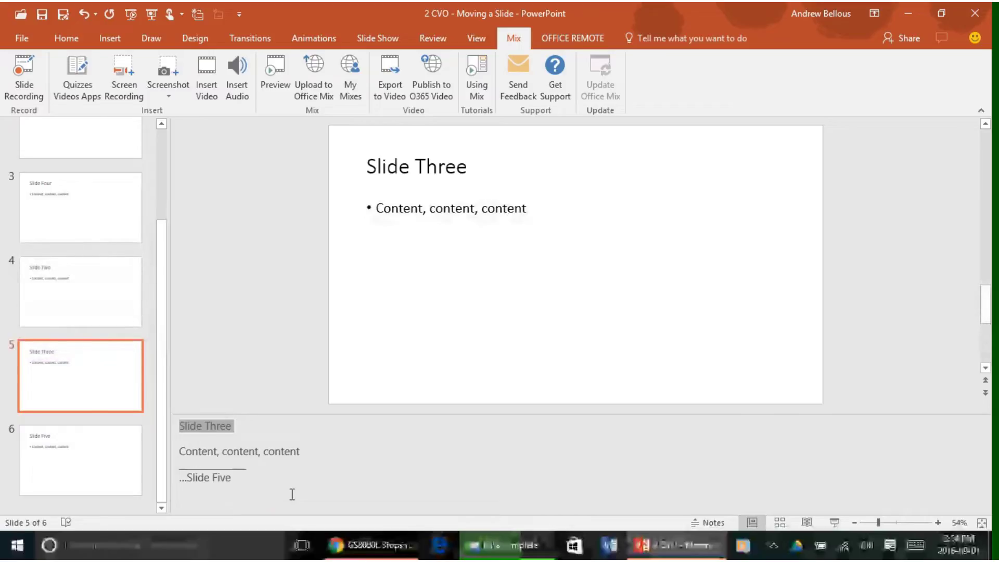
pyautogui.click(82, 292)
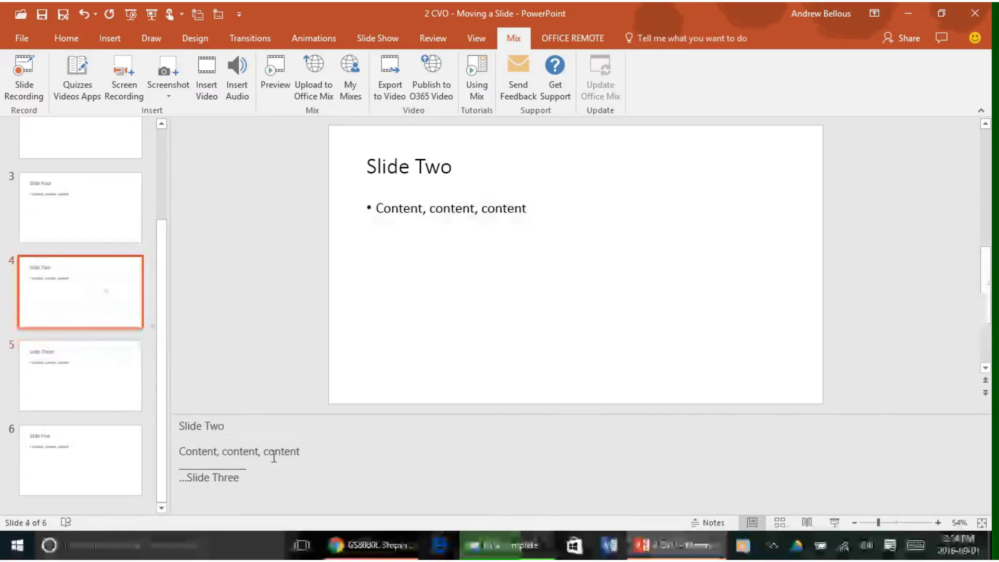
pyautogui.click(318, 485)
pyautogui.hotkey('ctrl', 'shift', 'Left')
pyautogui.hotkey('ctrl', 'shift', 'Left')
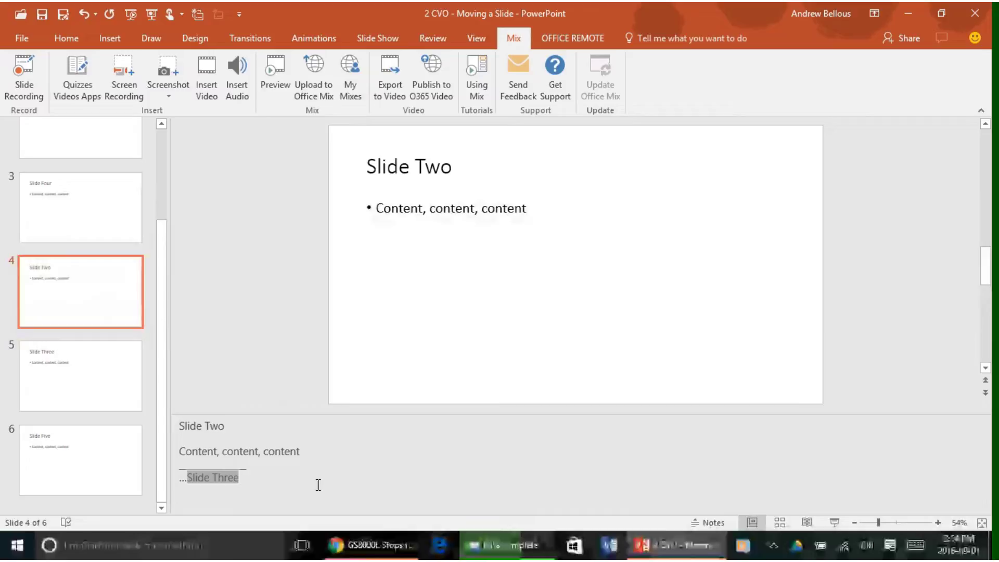
pyautogui.hotkey('ctrl', 'v')
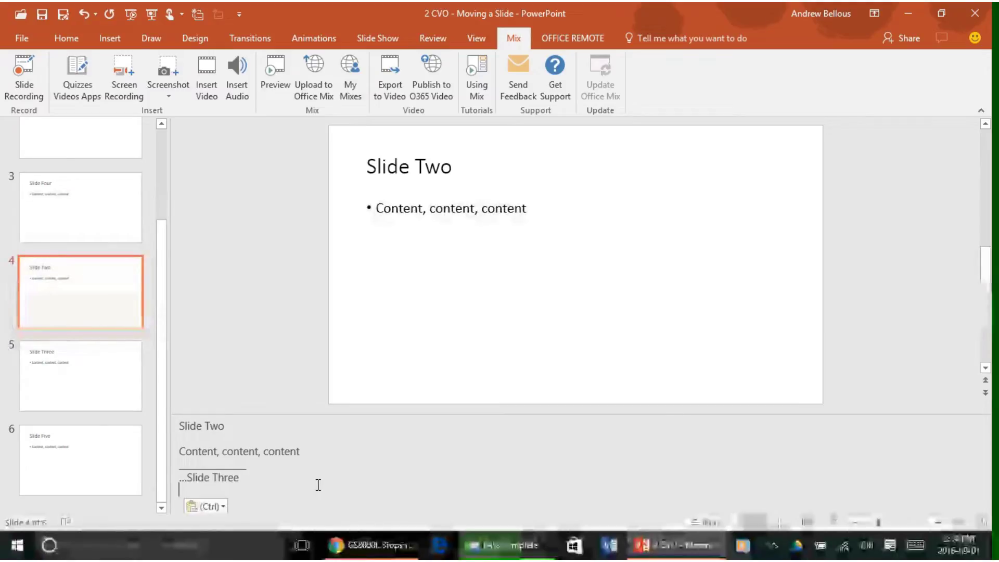
# - Copy the heading "Slide Two" from that slide's notes and paste it over the next-slide cue in Slide Four's notes
pyautogui.press('Home')
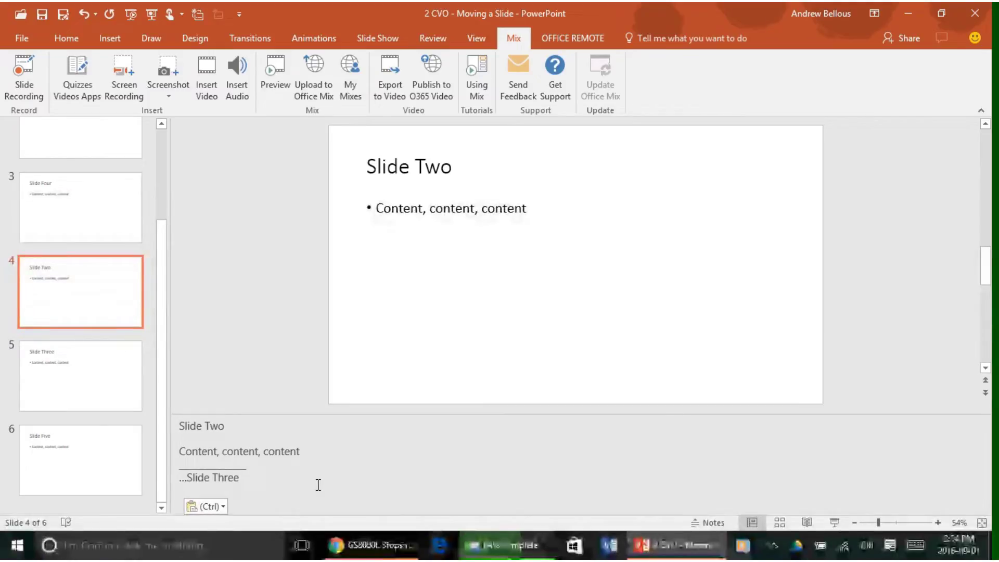
pyautogui.hotkey('shift', 'Home')
pyautogui.hotkey('ctrl', 'Home')
pyautogui.hotkey('shift', 'End')
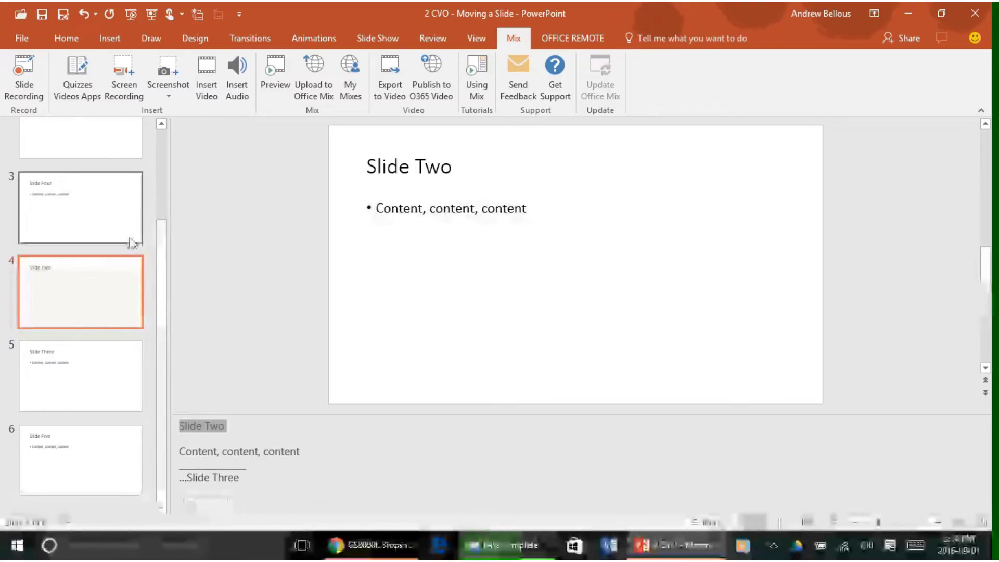
pyautogui.click(108, 220)
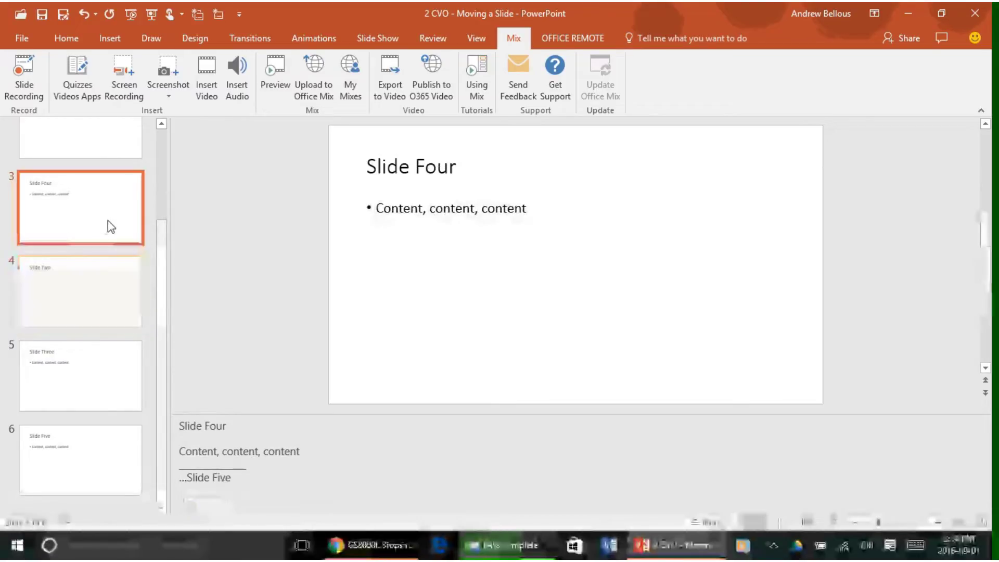
pyautogui.click(270, 491)
pyautogui.hotkey('shift', 'Home')
pyautogui.hotkey('ctrl', 'v')
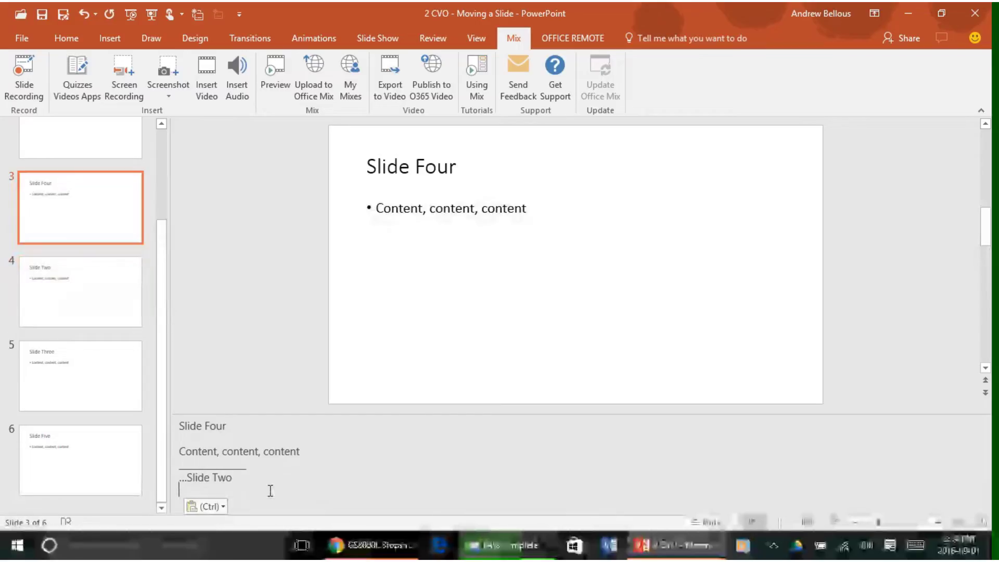
# - Copy the heading "Slide Four" from that slide's notes and paste it over the next-slide cue in Slide One's notes
pyautogui.press('Up')
pyautogui.press('Up')
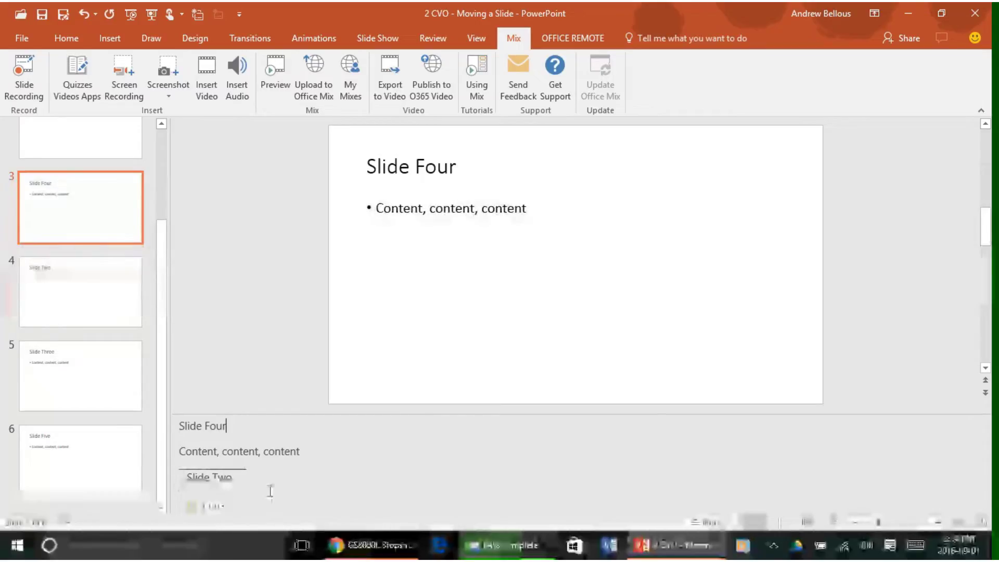
pyautogui.hotkey('shift', 'Up')
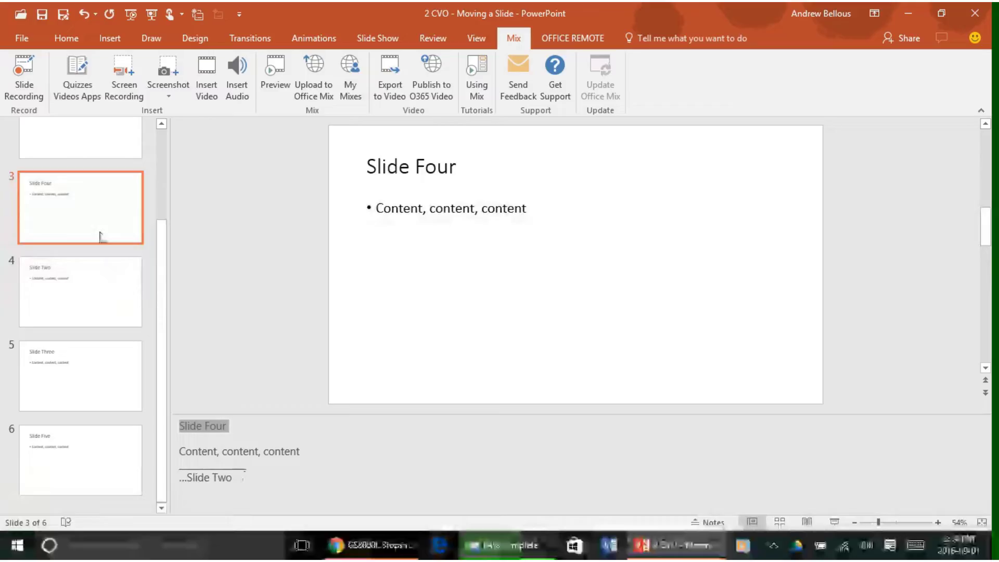
pyautogui.click(107, 145)
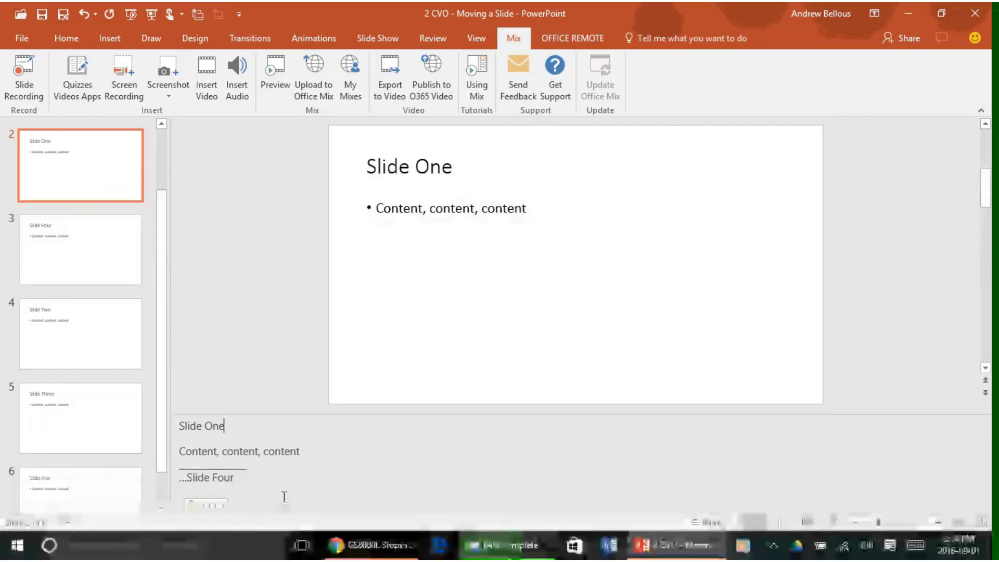
# - Copy the heading "Slide One" from that slide's notes and paste it over the next-slide cue in the title slide's notes
pyautogui.hotkey('shift', 'Up')
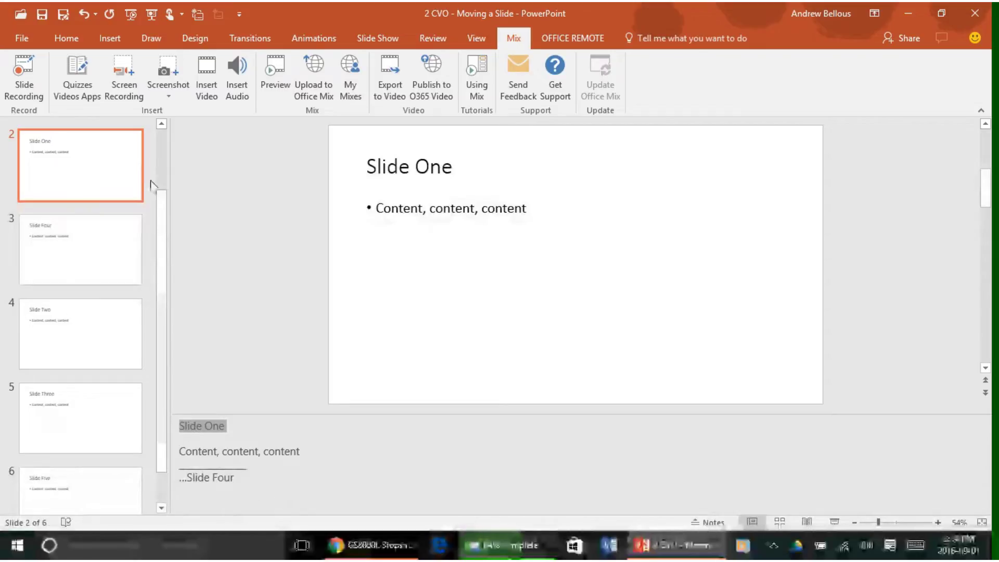
pyautogui.click(163, 138)
pyautogui.click(109, 165)
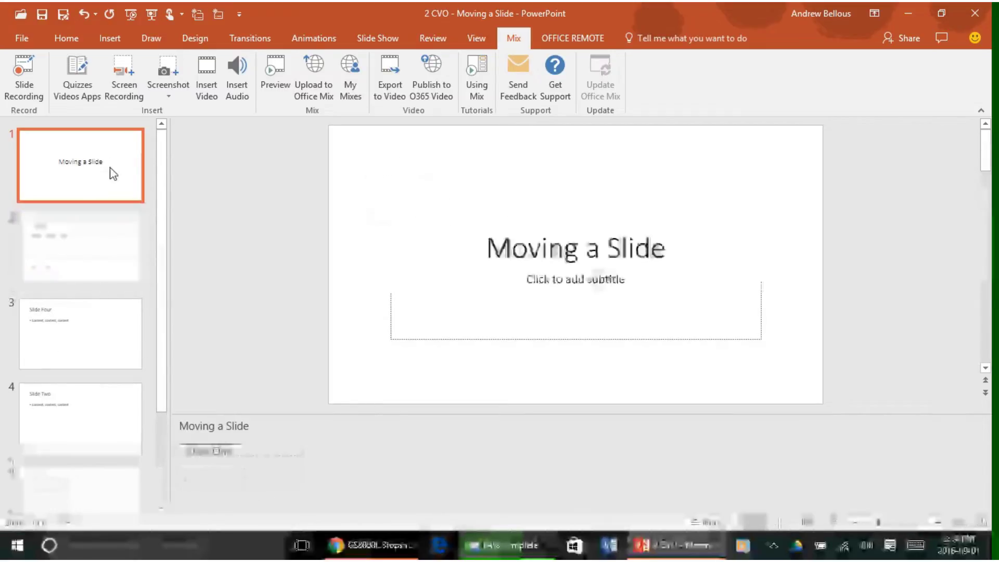
pyautogui.click(289, 483)
pyautogui.hotkey('ctrl', 'v')
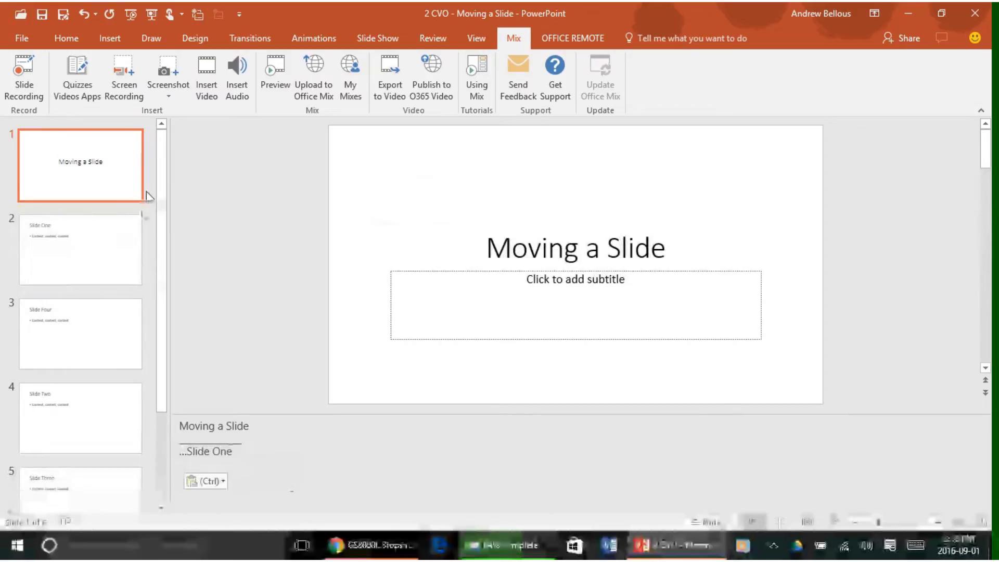
# - Go through all slides from the title slide to Slide Five and check each notes cue against the slide that follows
pyautogui.click(79, 178)
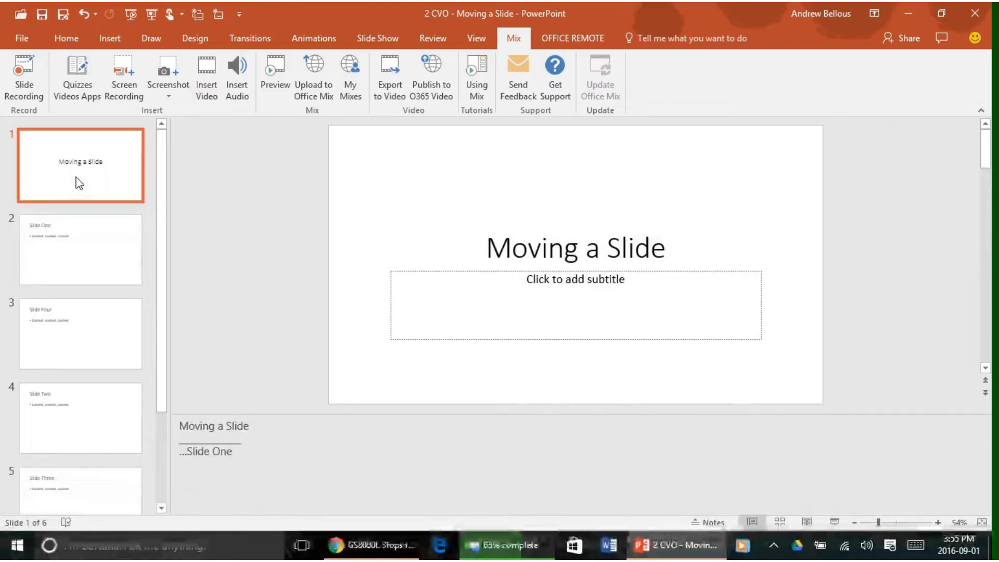
pyautogui.press('Down')
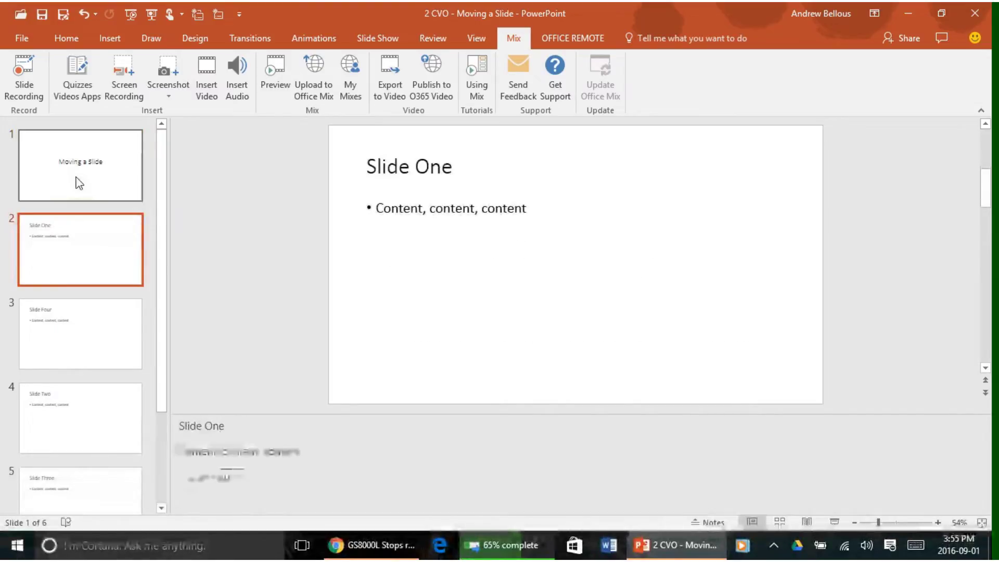
pyautogui.press('Down')
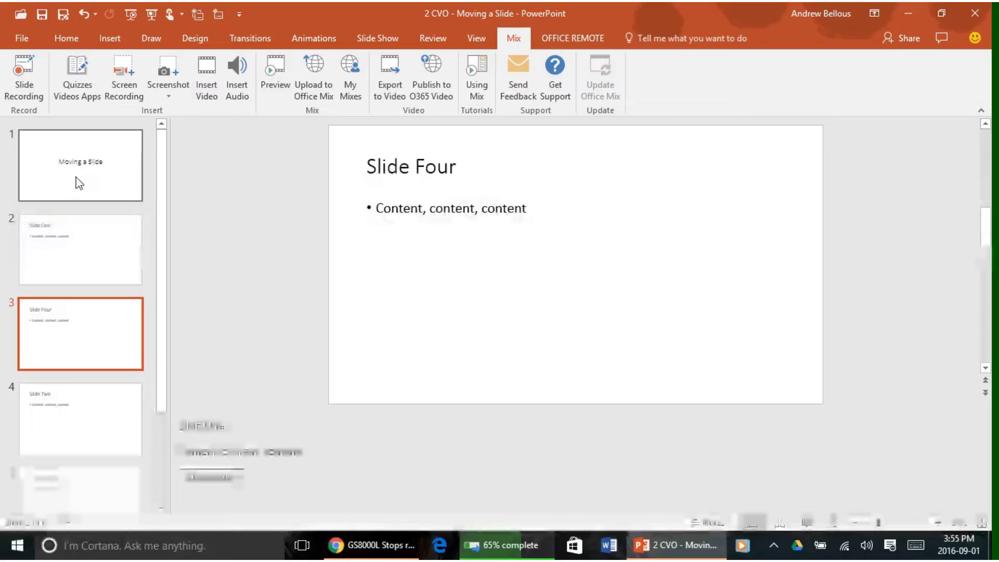
pyautogui.press('Down')
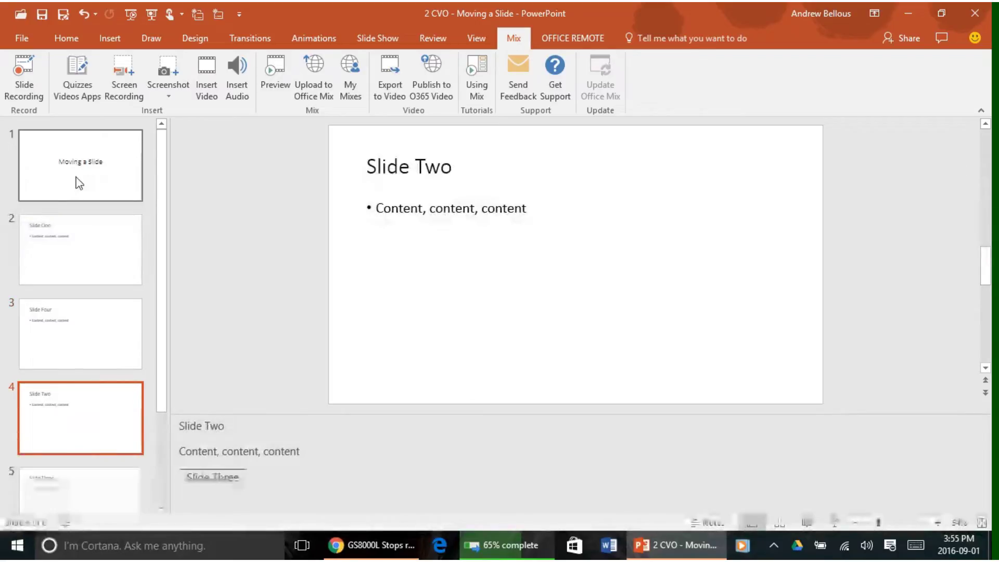
pyautogui.press('Down')
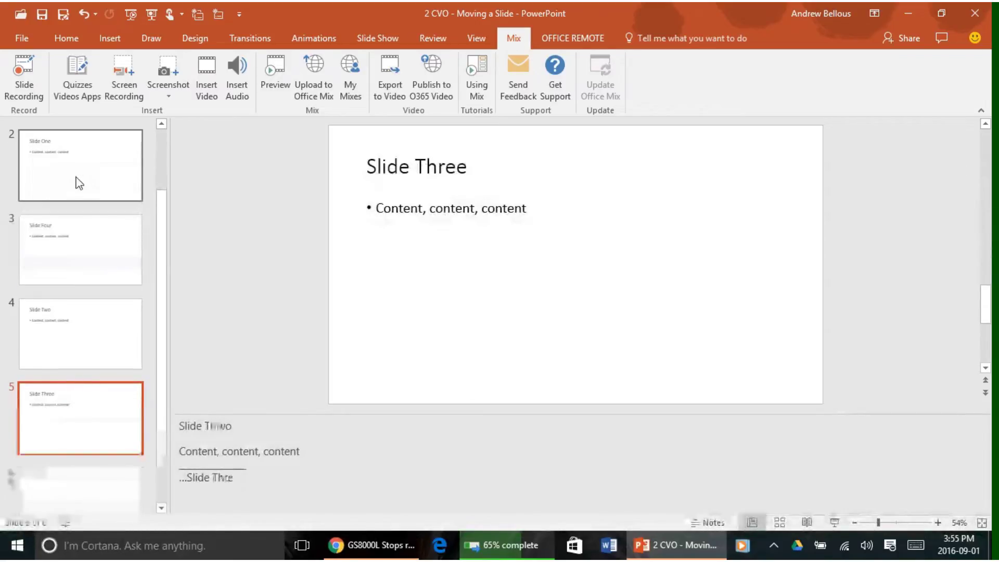
pyautogui.press('Down')
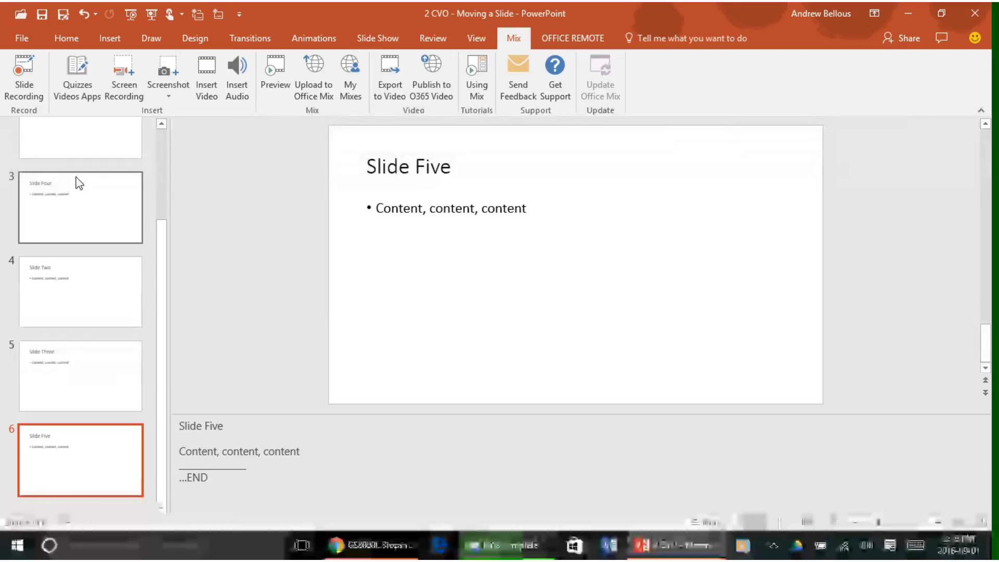
# - Add a person's first name in parentheses after the next-slide cue in Slide One's notes
pyautogui.click(79, 225)
pyautogui.press('Up')
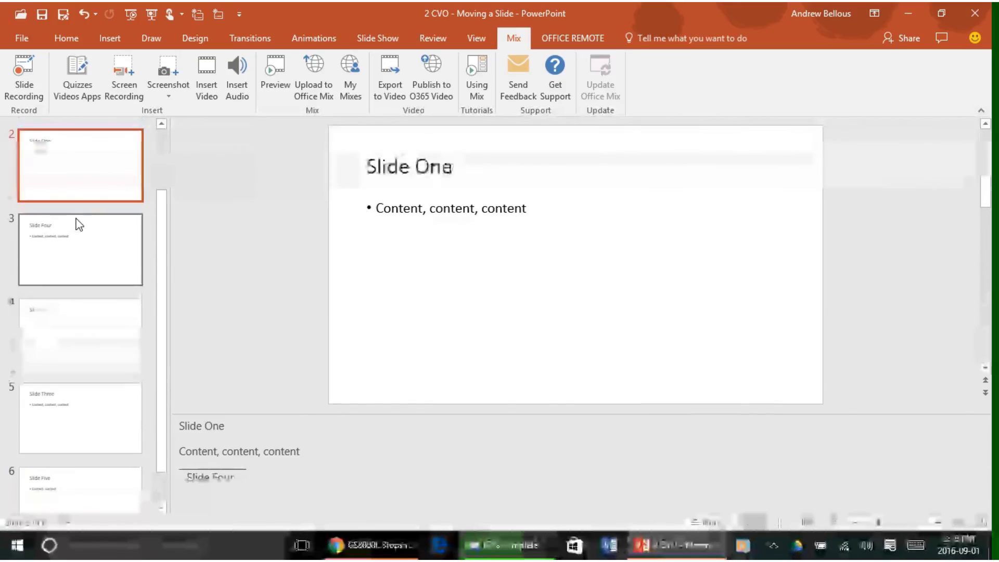
pyautogui.press('Up')
pyautogui.press('Down')
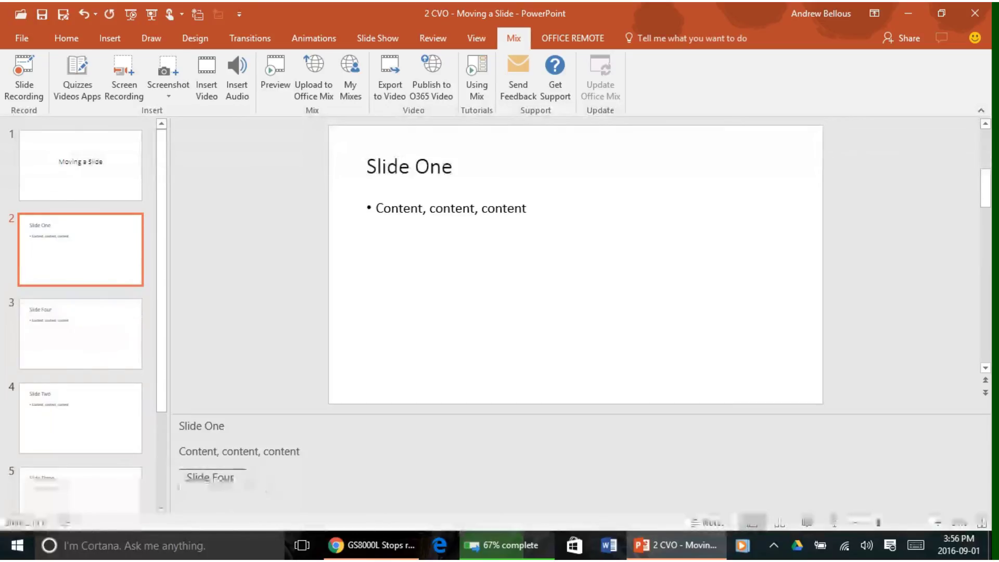
pyautogui.write('(lin')
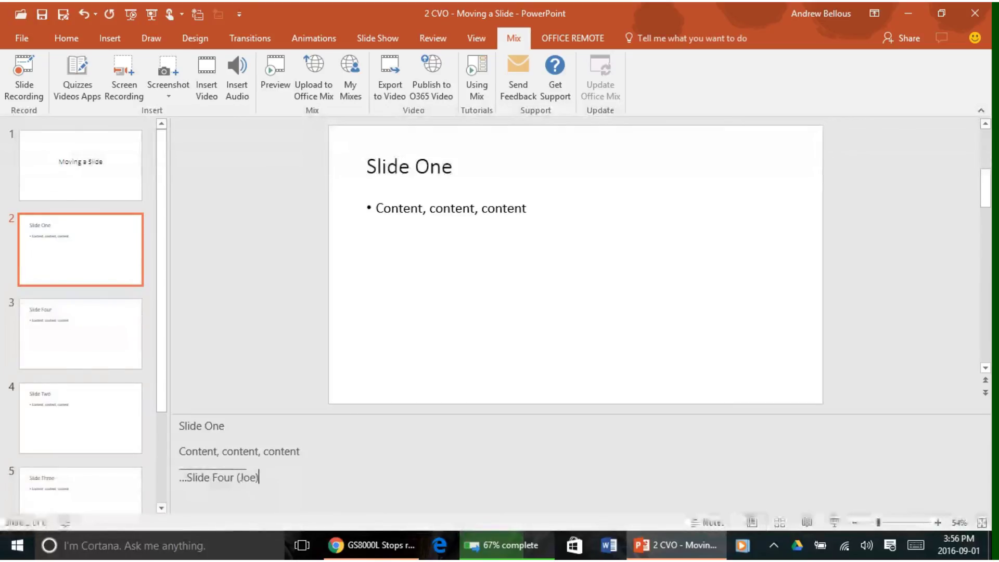